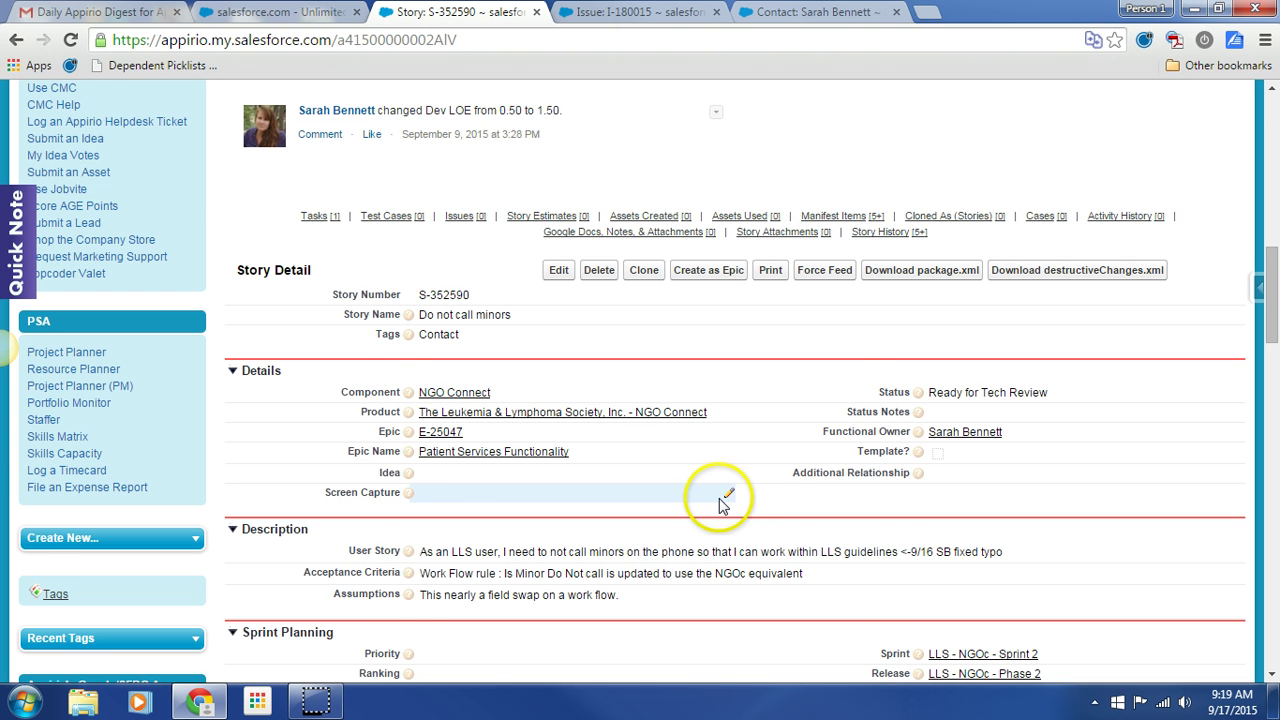
Scroll down the 'Do not call minors' story S-352590 page.
{"action": "scroll", "coordinate": [726, 500], "scroll_direction": "down", "scroll_amount": 1}
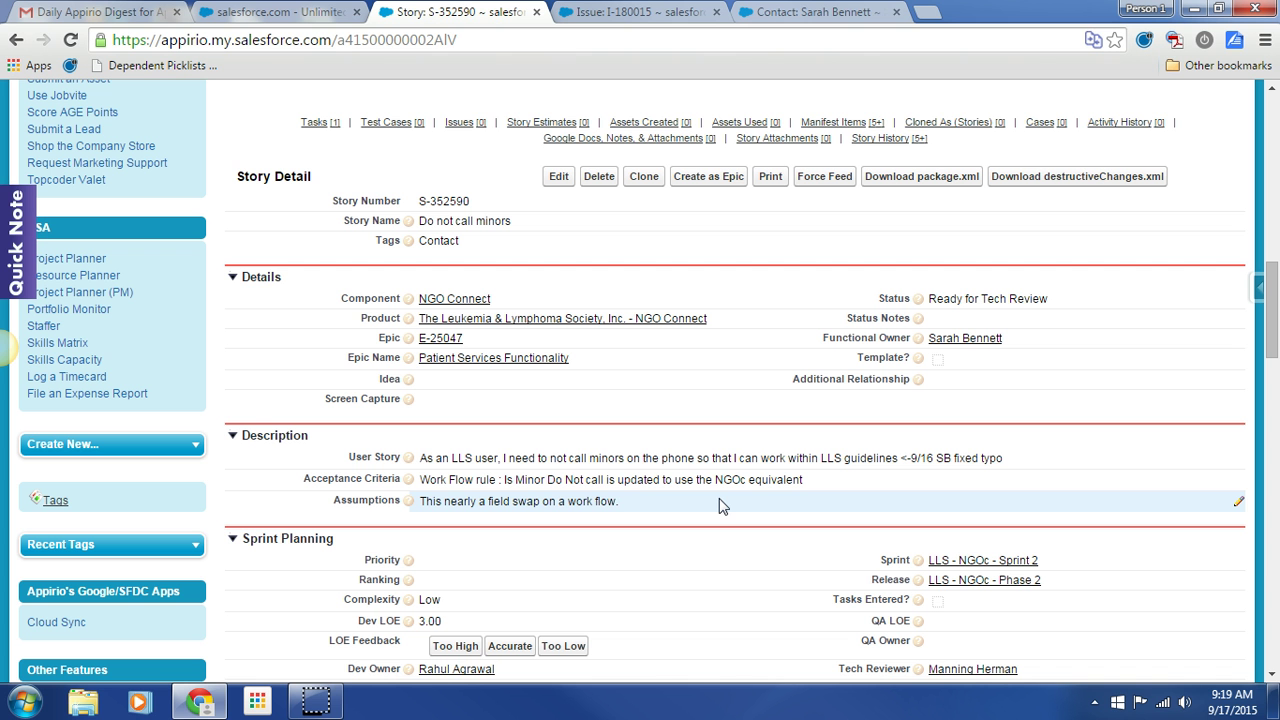
{"action": "left_click", "coordinate": [812, 12]}
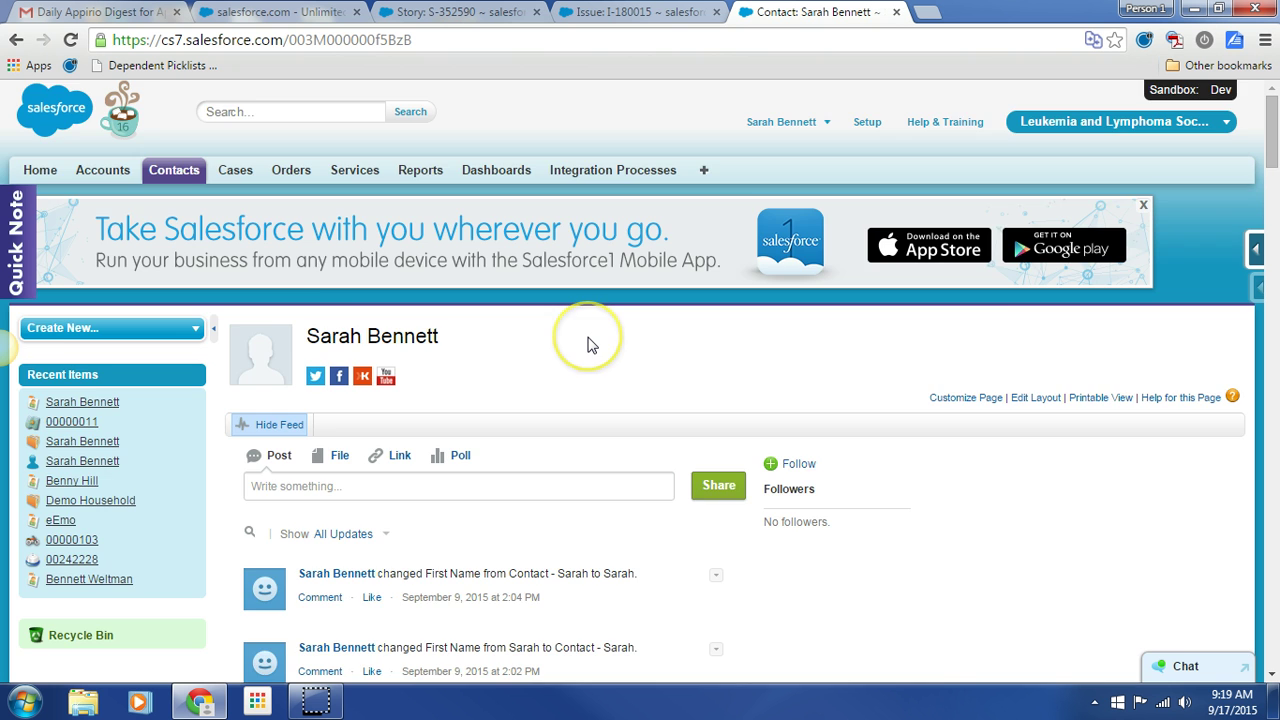
{"action": "scroll", "coordinate": [586, 343], "scroll_direction": "down", "scroll_amount": 3}
{"action": "scroll", "coordinate": [588, 343], "scroll_direction": "down", "scroll_amount": 2}
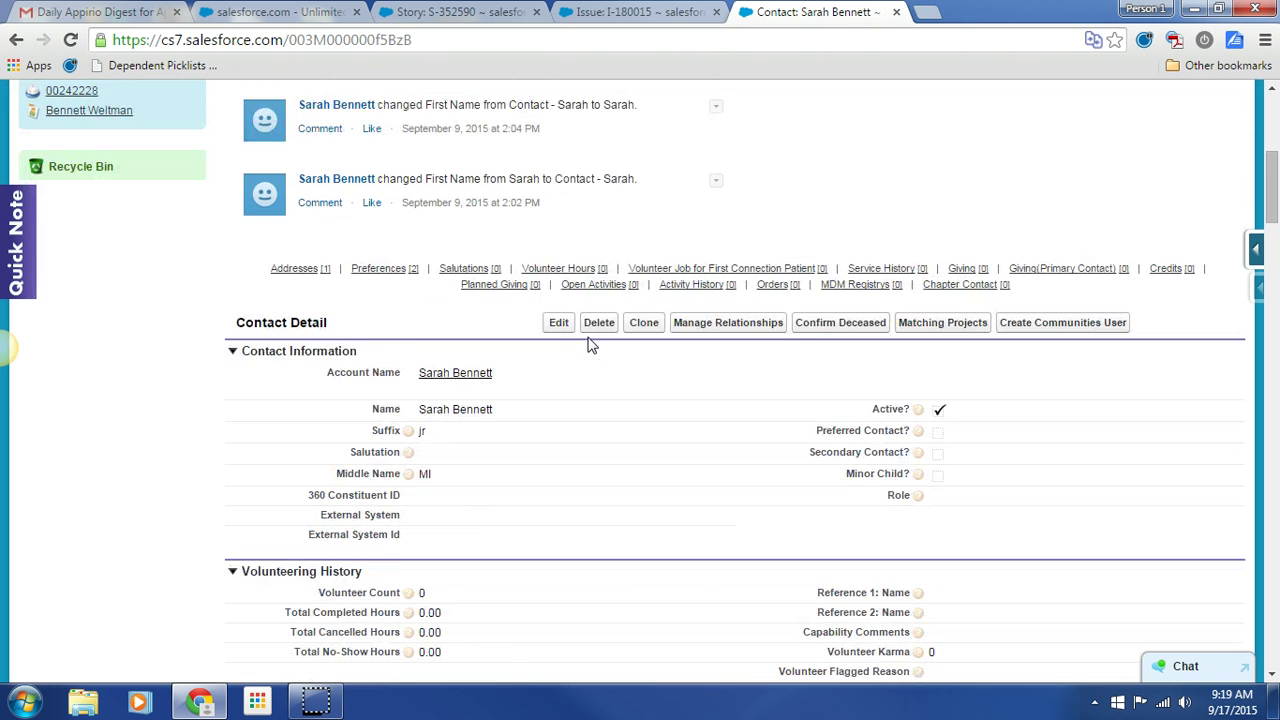
{"action": "left_click", "coordinate": [779, 421]}
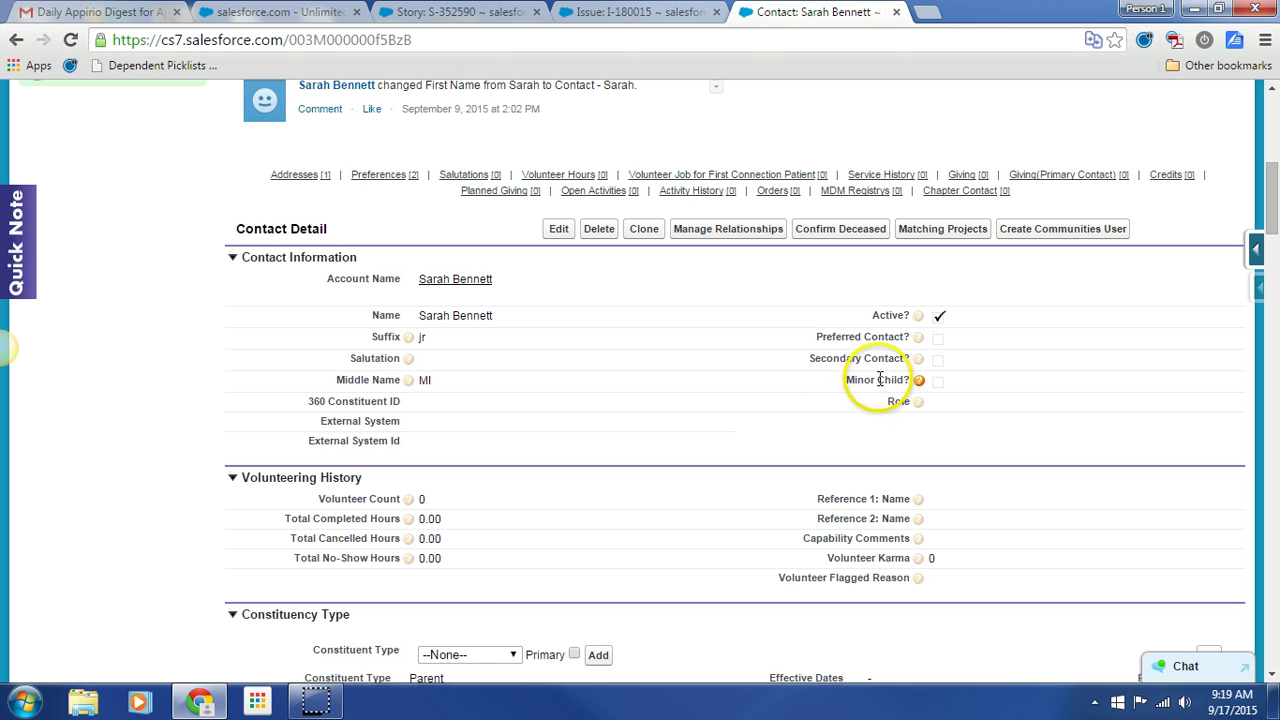
{"action": "left_click", "coordinate": [920, 381]}
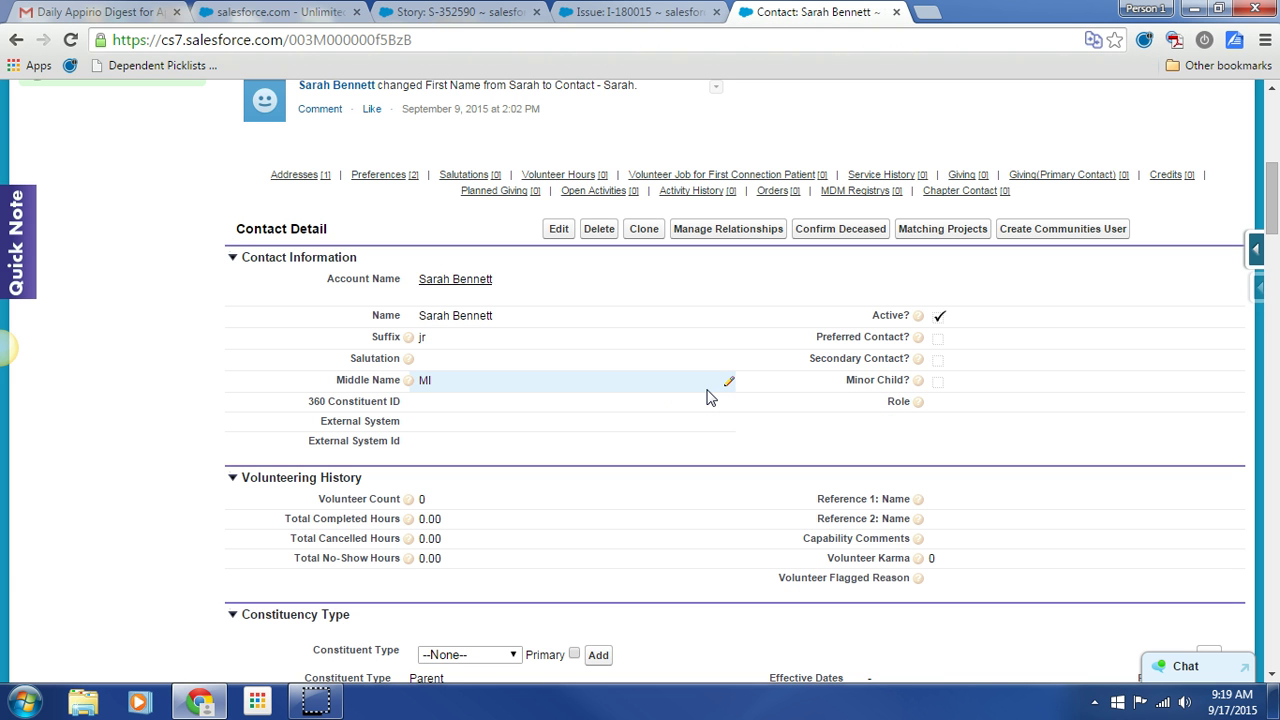
{"action": "scroll", "coordinate": [734, 383], "scroll_direction": "down", "scroll_amount": 1}
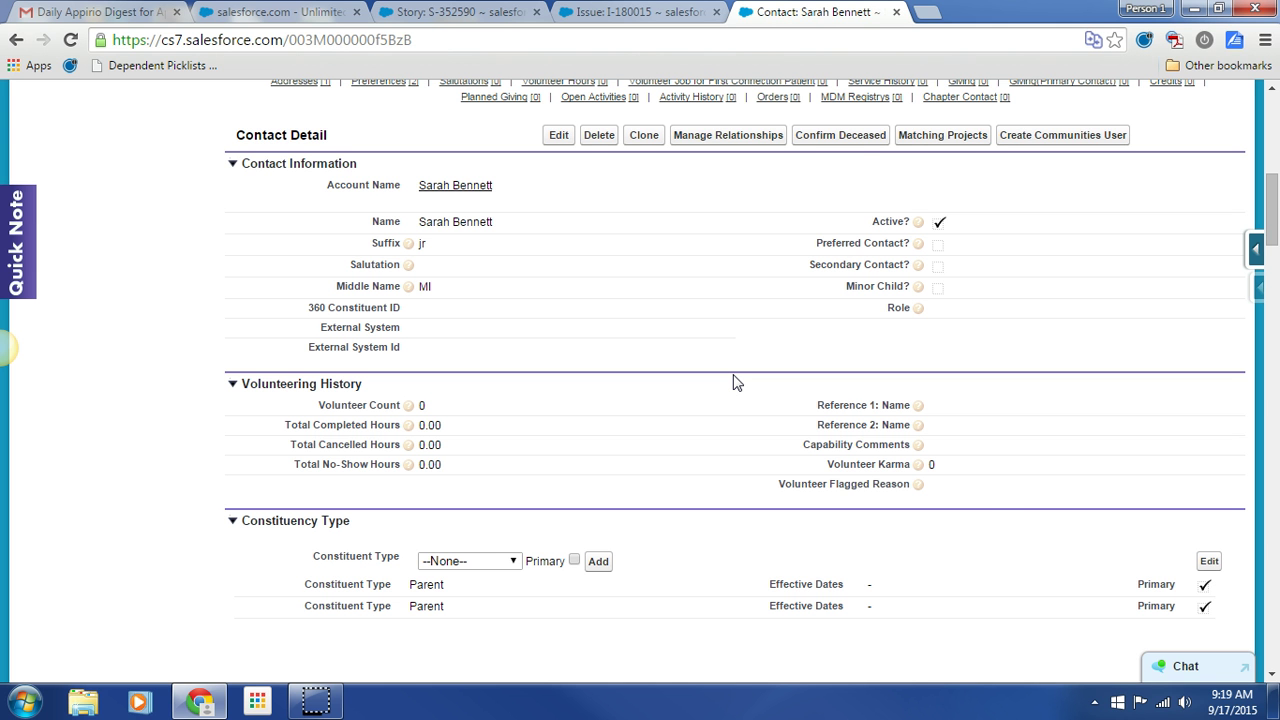
{"action": "scroll", "coordinate": [734, 383], "scroll_direction": "down", "scroll_amount": 5}
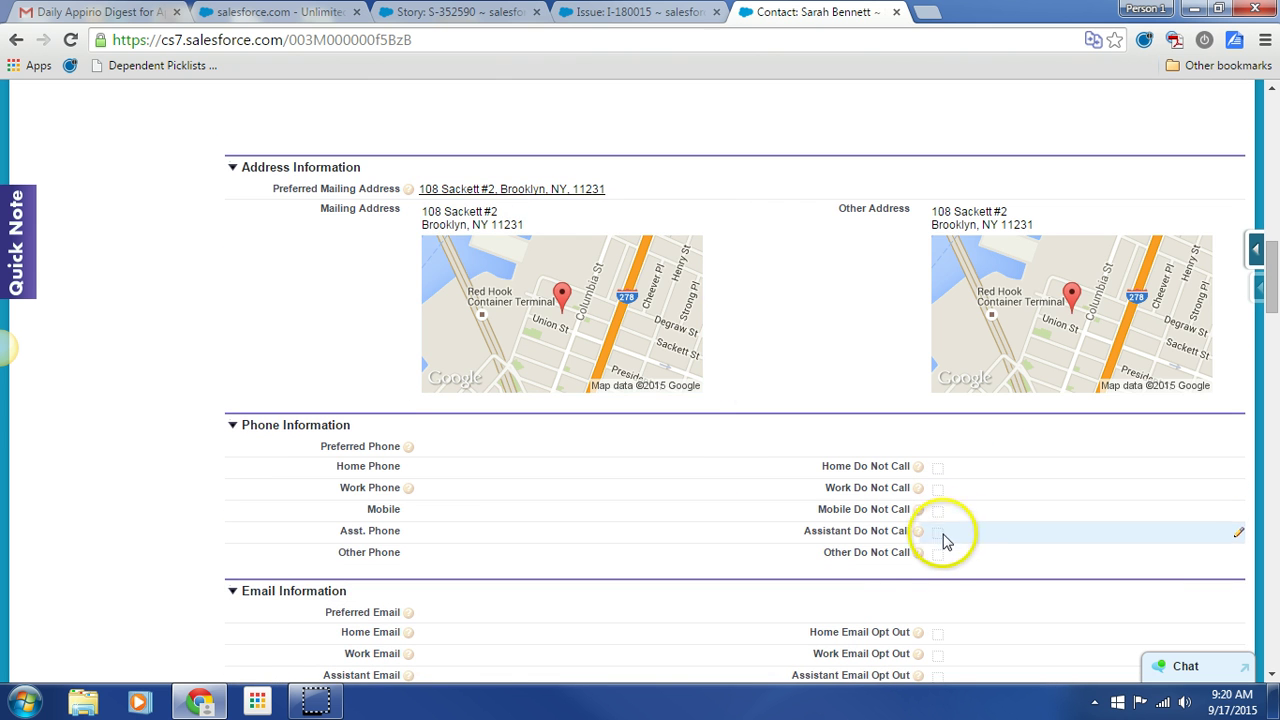
Set the contact's Preferred Phone to Home in inline edit.
{"action": "double_click", "coordinate": [463, 450]}
{"action": "left_click", "coordinate": [473, 451]}
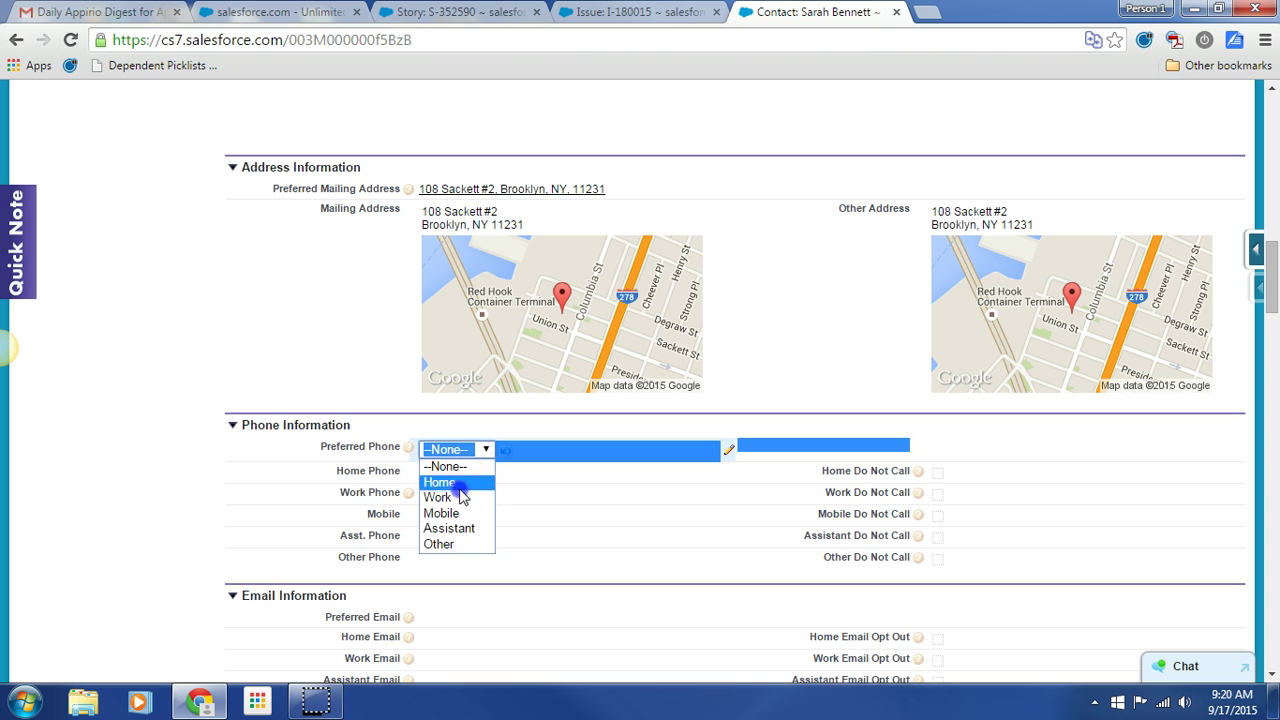
{"action": "left_click", "coordinate": [455, 484]}
{"action": "left_click", "coordinate": [515, 472]}
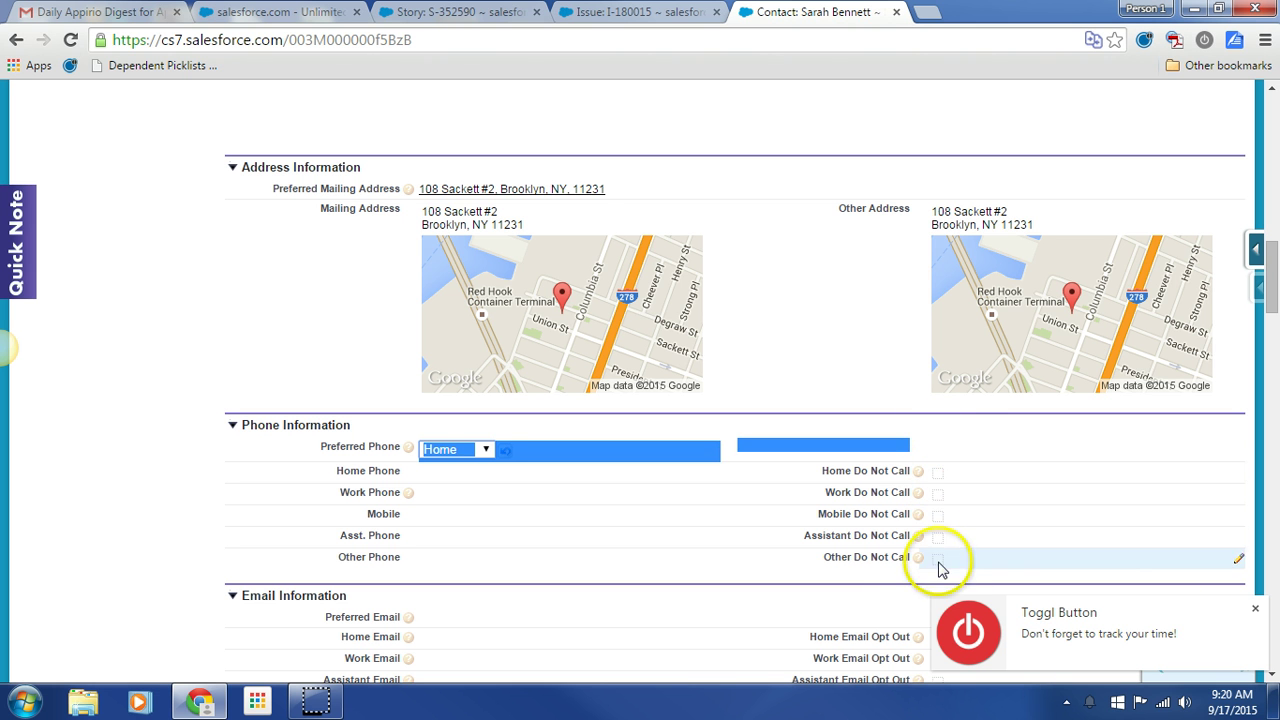
Dismiss the Toggl time-tracking reminder and scroll down to Additional Information.
{"action": "left_click", "coordinate": [1255, 608]}
{"action": "scroll", "coordinate": [518, 515], "scroll_direction": "down", "scroll_amount": 4}
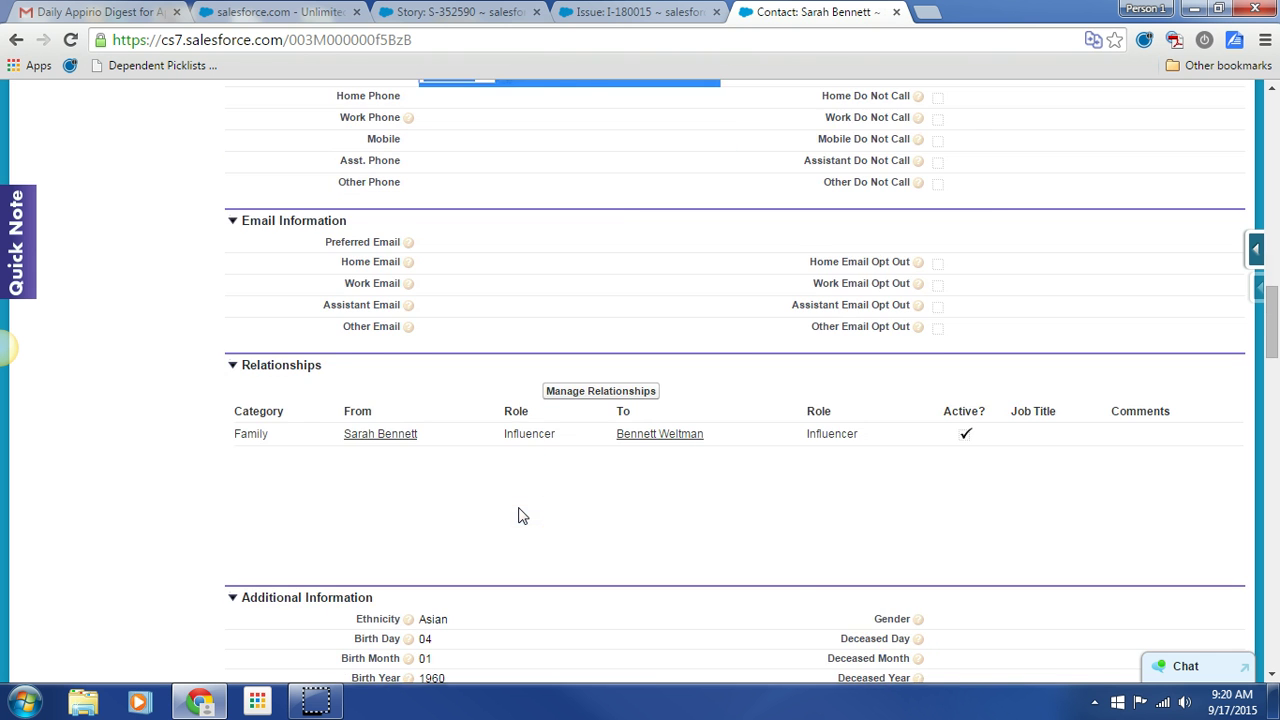
{"action": "scroll", "coordinate": [518, 515], "scroll_direction": "up", "scroll_amount": 7}
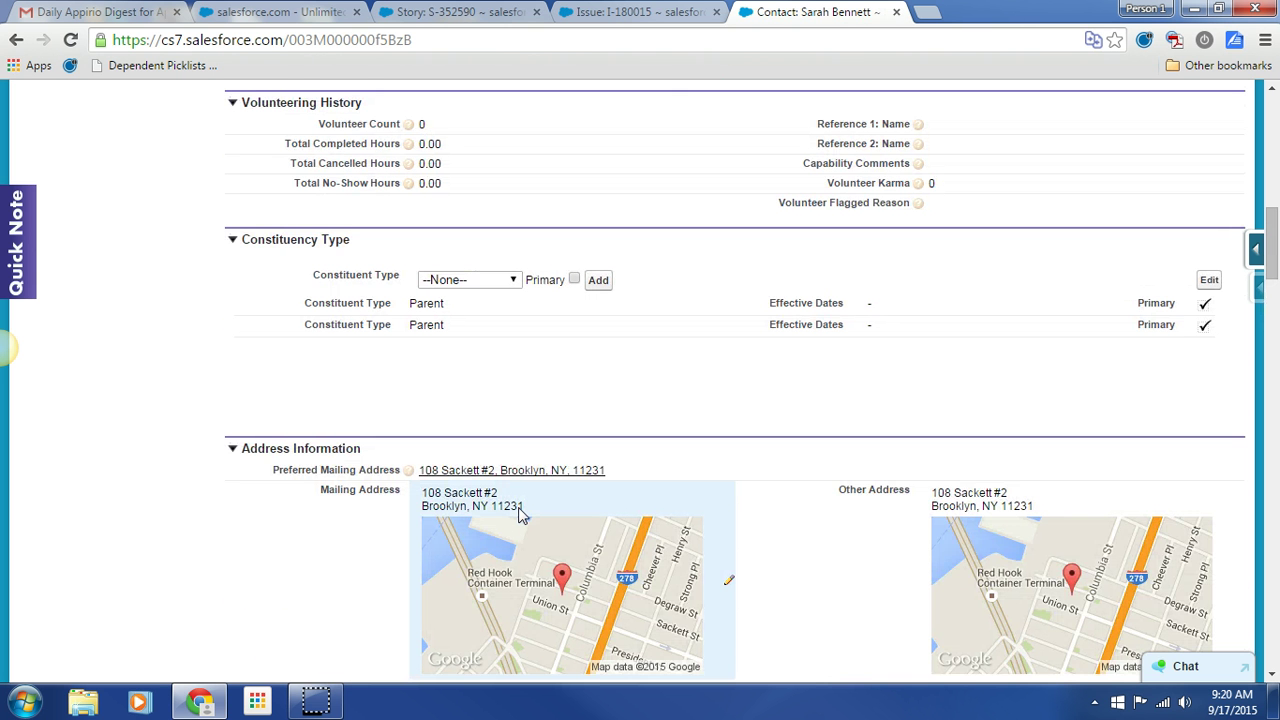
{"action": "scroll", "coordinate": [518, 515], "scroll_direction": "down", "scroll_amount": 6}
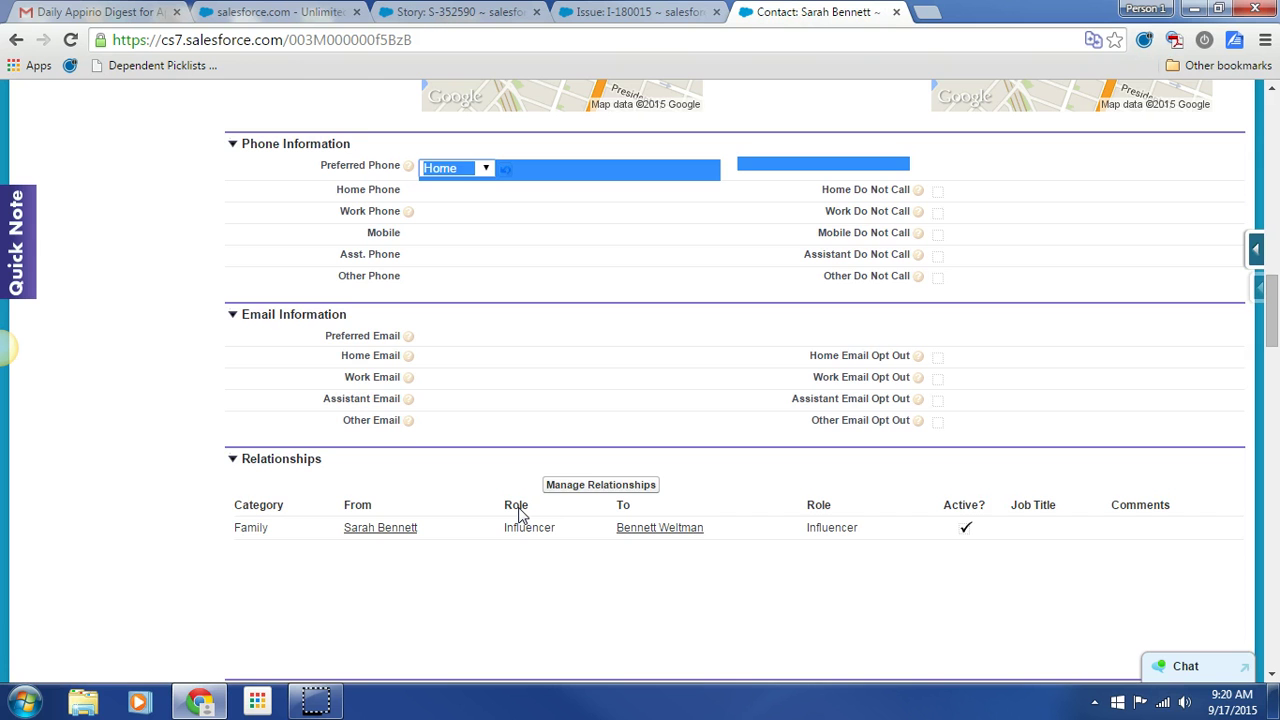
{"action": "scroll", "coordinate": [518, 515], "scroll_direction": "down", "scroll_amount": 4}
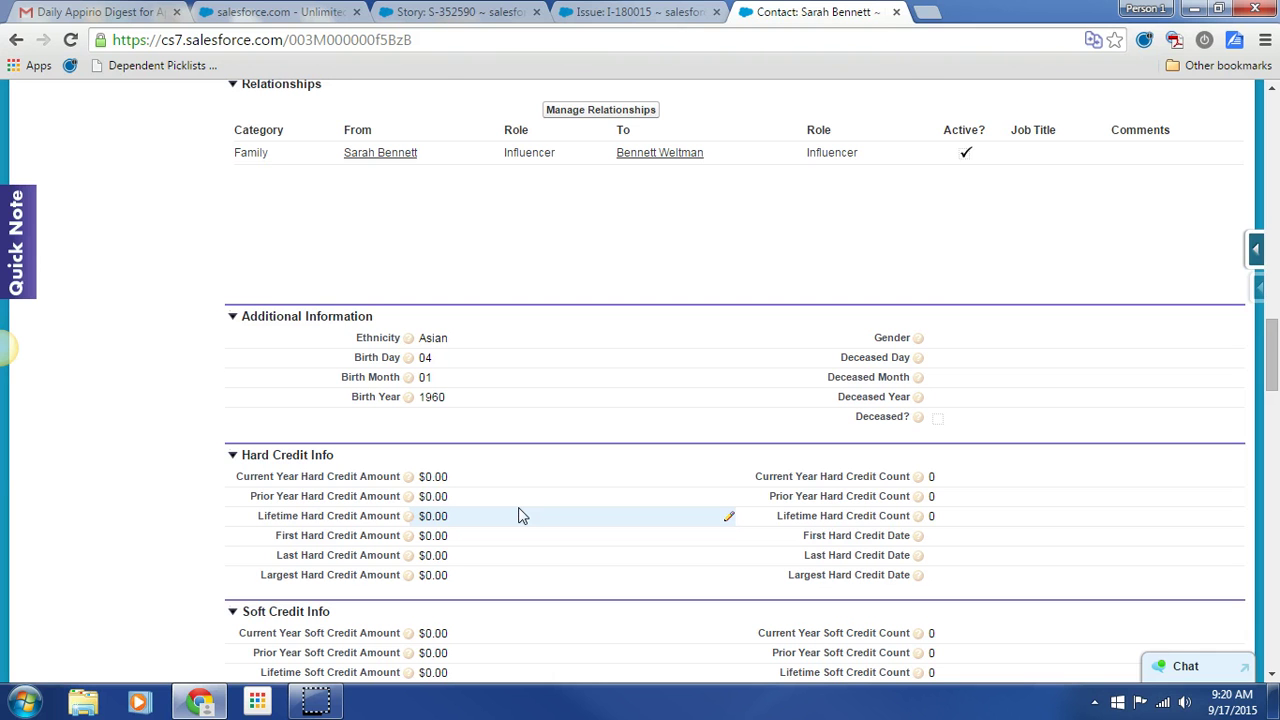
Set the contact's Birth Year to 2007 and save.
{"action": "double_click", "coordinate": [451, 401]}
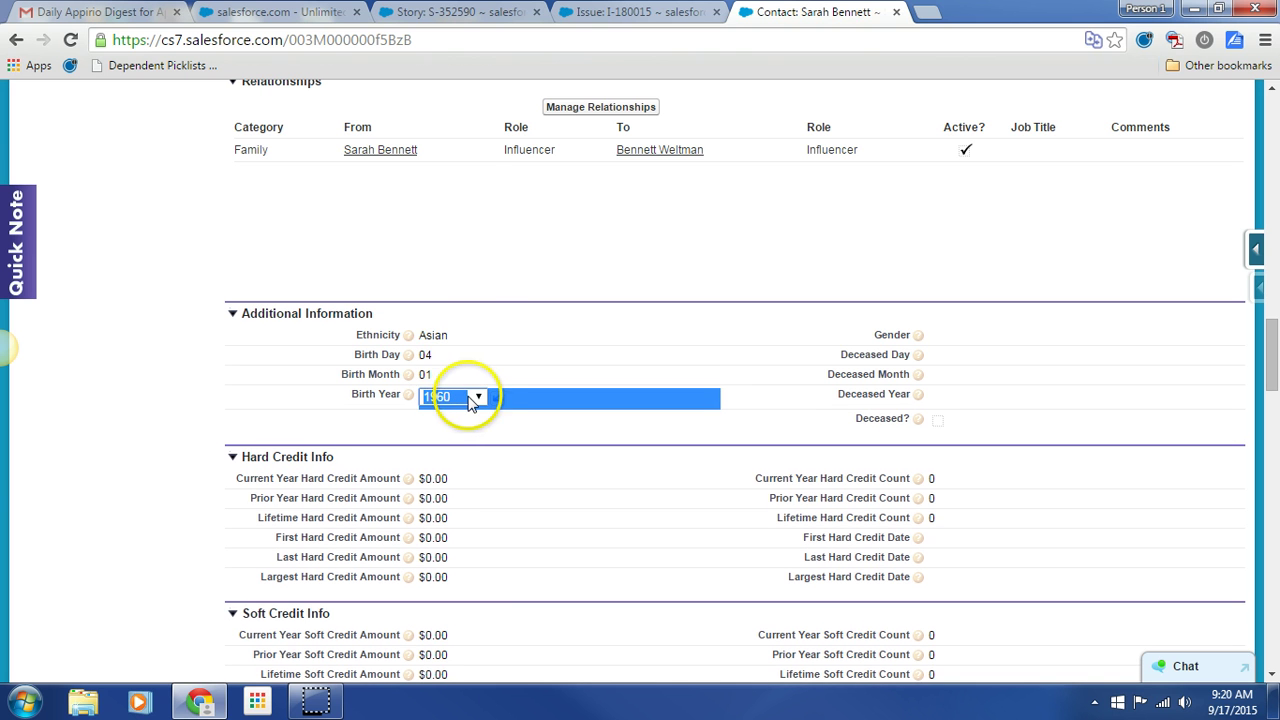
{"action": "left_click", "coordinate": [466, 397]}
{"action": "left_click_drag", "start_coordinate": [475, 208], "coordinate": [475, 324]}
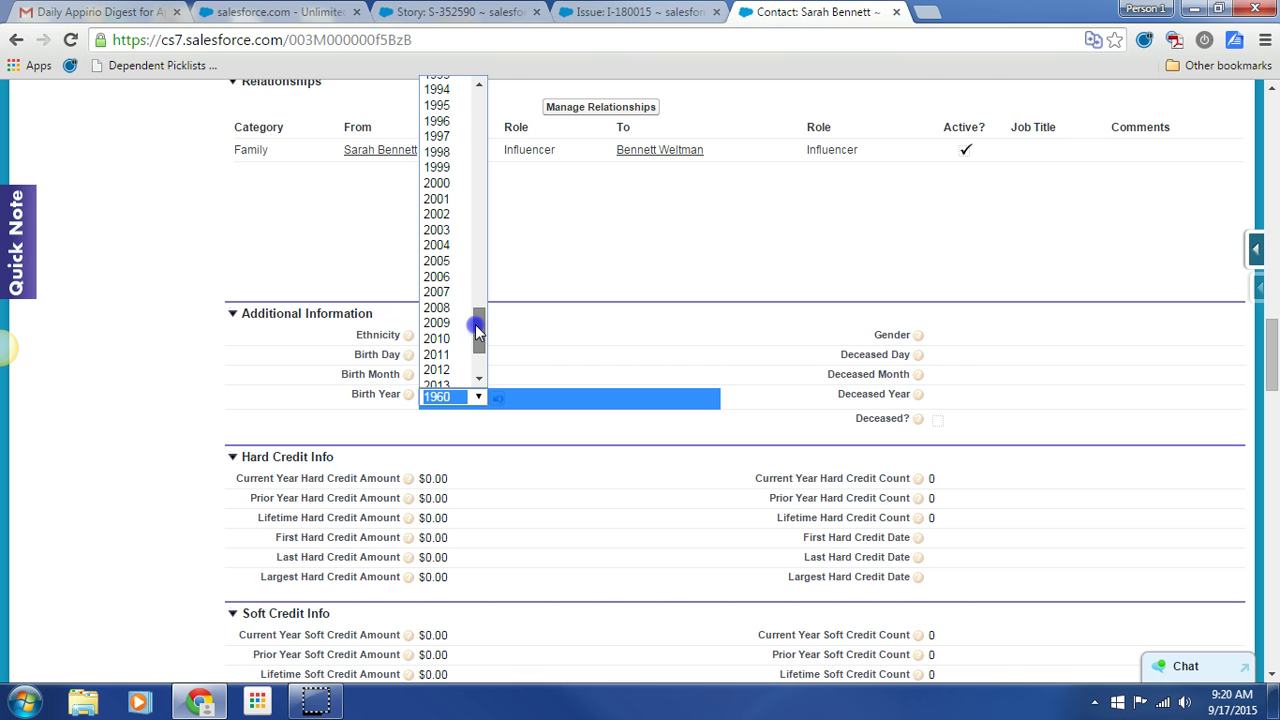
{"action": "left_click", "coordinate": [445, 292]}
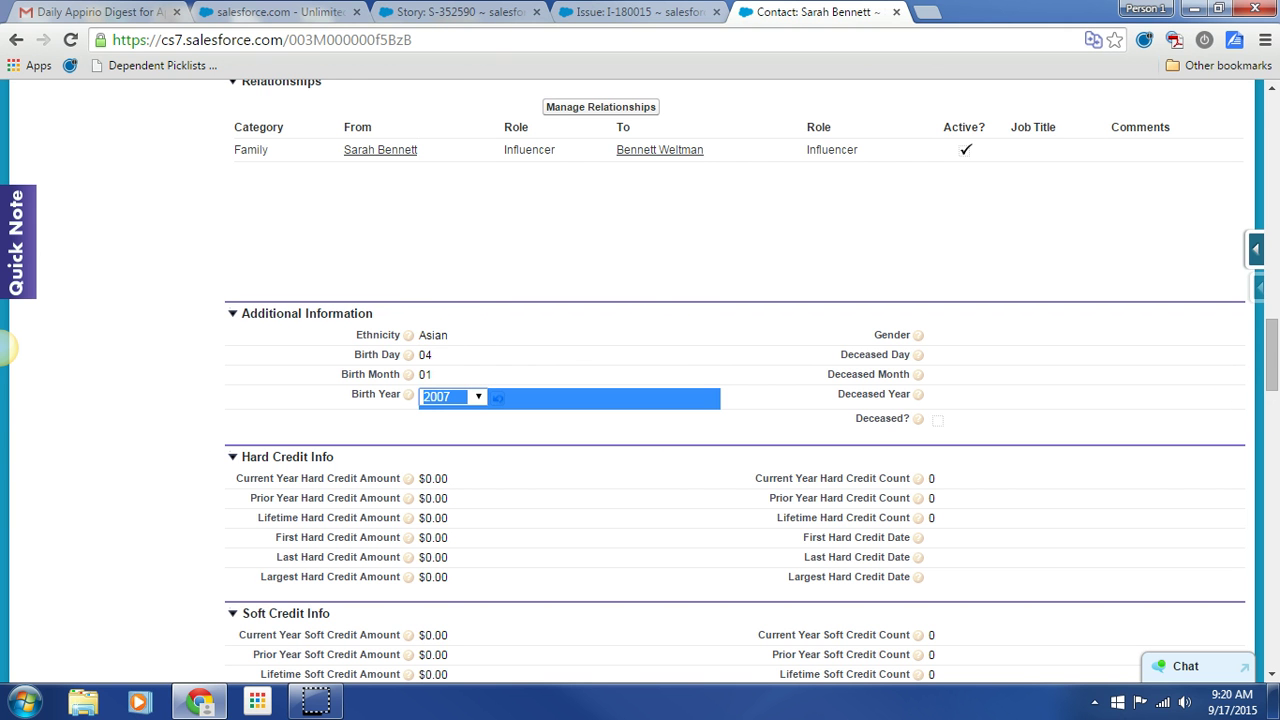
{"action": "scroll", "coordinate": [1270, 355], "scroll_direction": "up", "scroll_amount": 3}
{"action": "scroll", "coordinate": [666, 257], "scroll_direction": "up", "scroll_amount": 10}
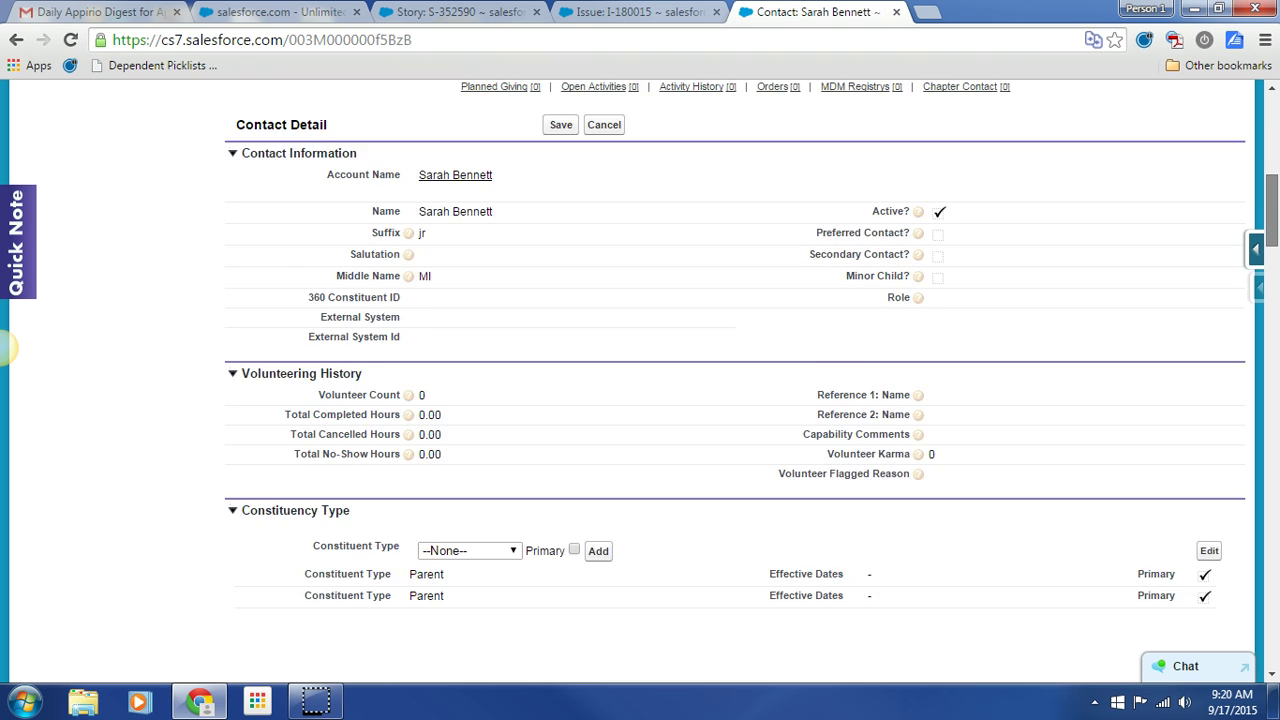
{"action": "left_click", "coordinate": [548, 446]}
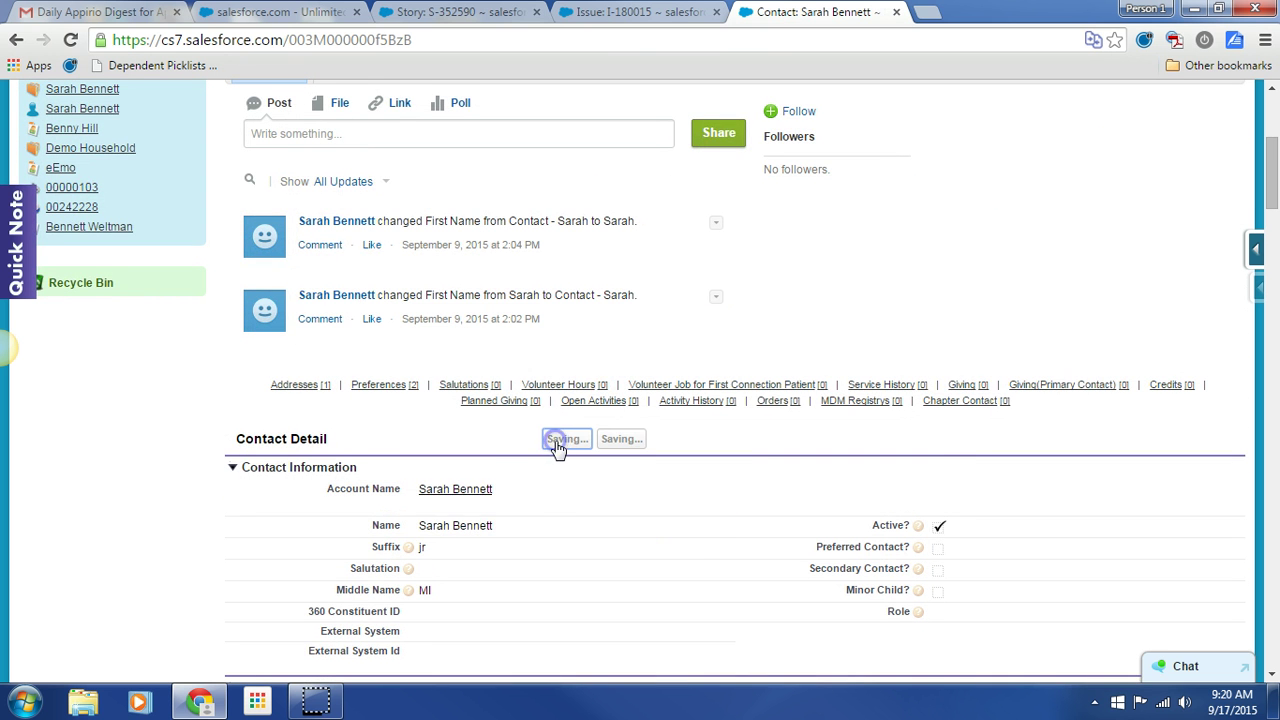
After the Home Phone error, reset Preferred Phone to --None-- and save again.
{"action": "left_click", "coordinate": [486, 381]}
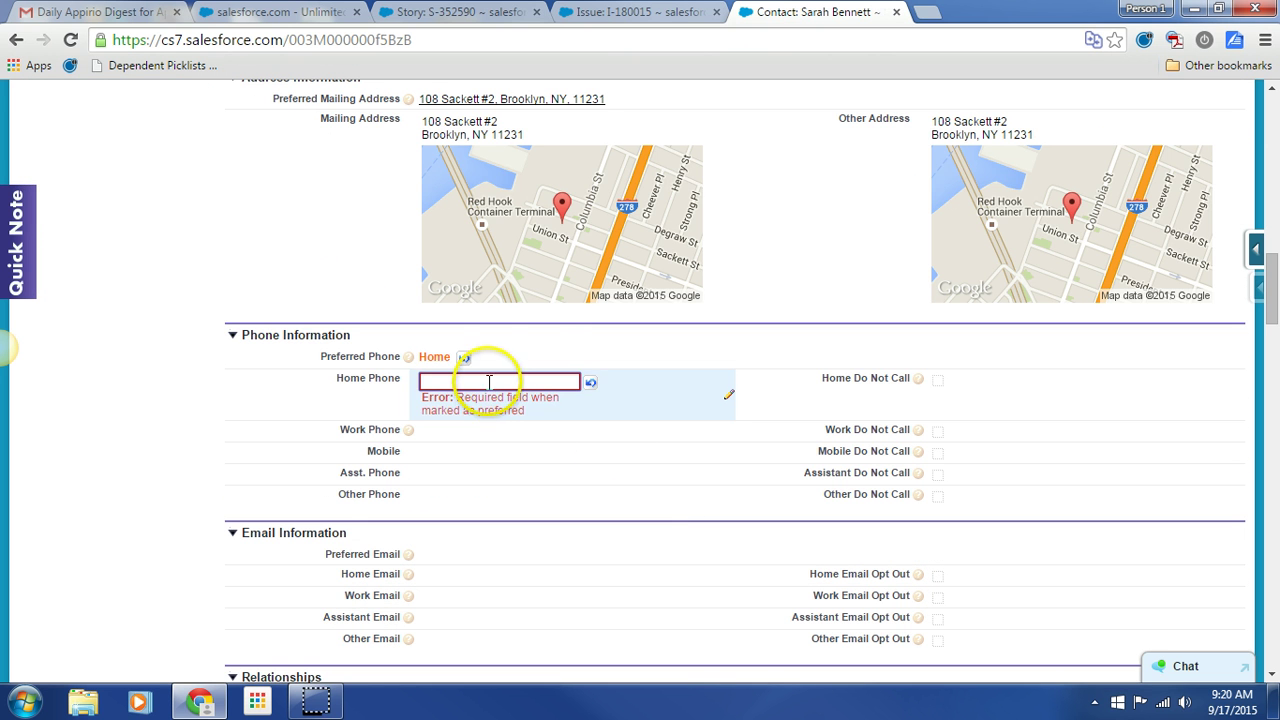
{"action": "double_click", "coordinate": [437, 356]}
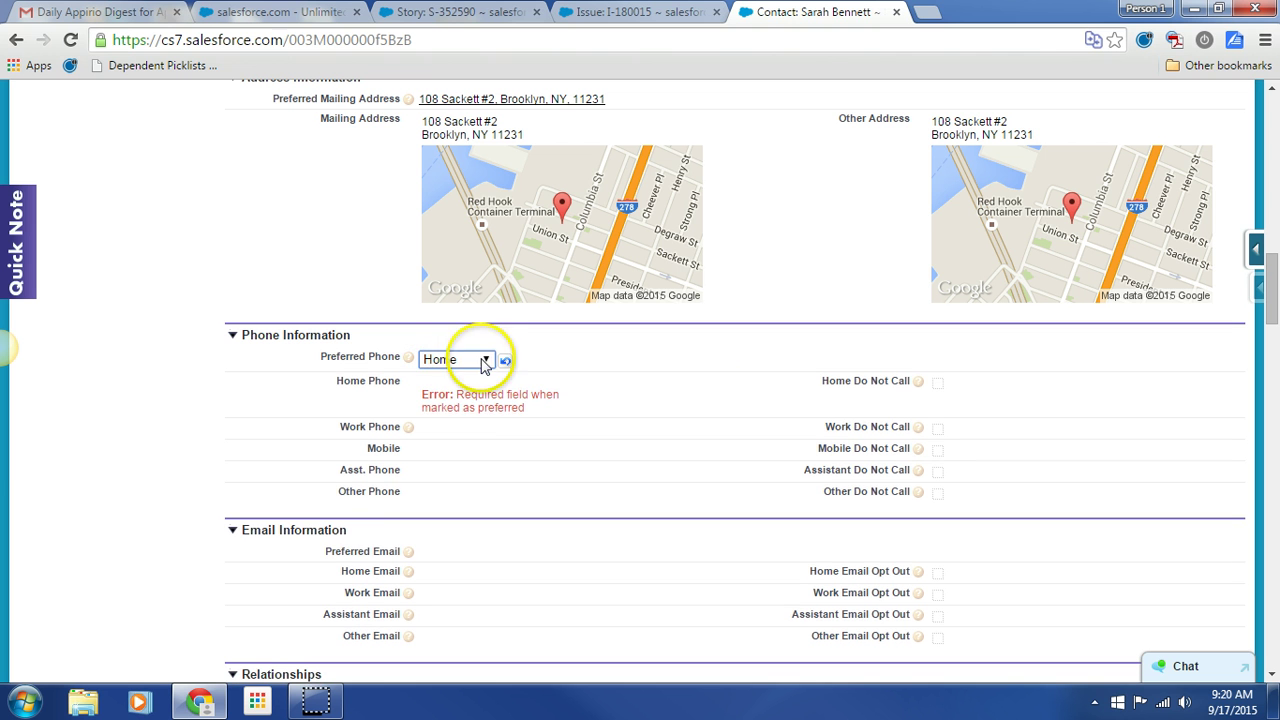
{"action": "left_click", "coordinate": [457, 359]}
{"action": "left_click", "coordinate": [466, 375]}
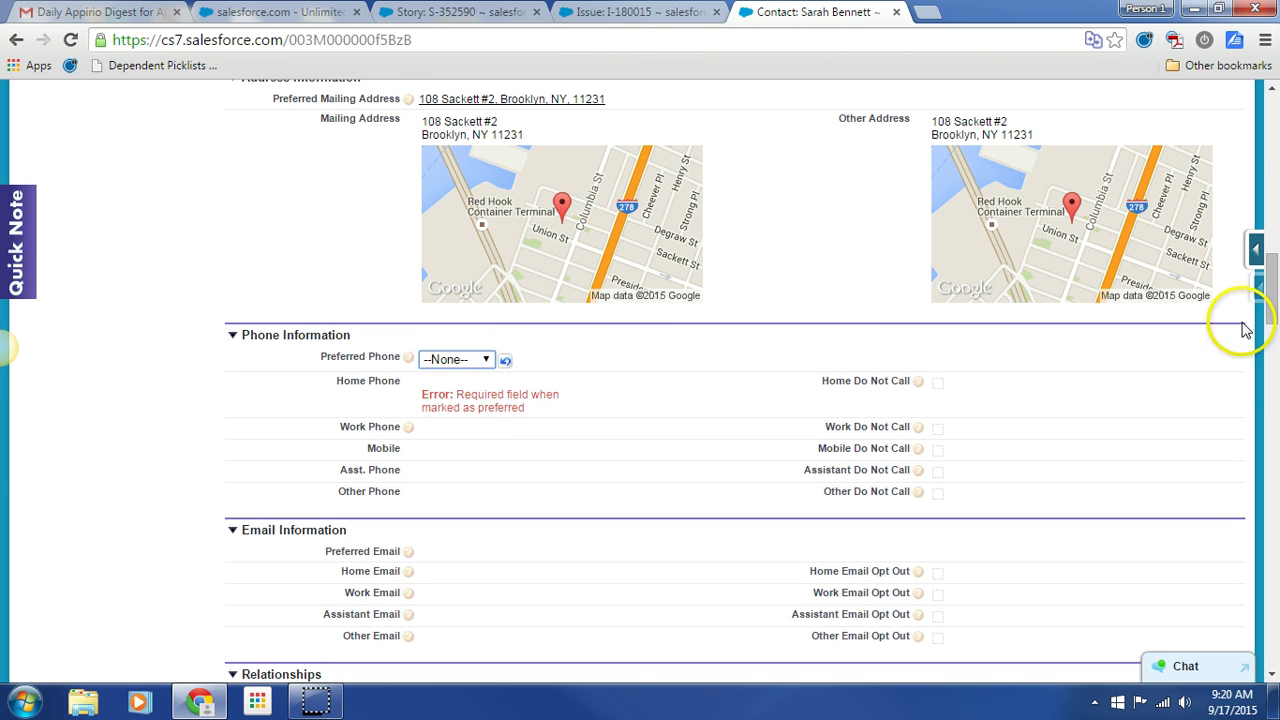
{"action": "left_click_drag", "start_coordinate": [1270, 275], "coordinate": [1270, 158]}
{"action": "left_click", "coordinate": [561, 509]}
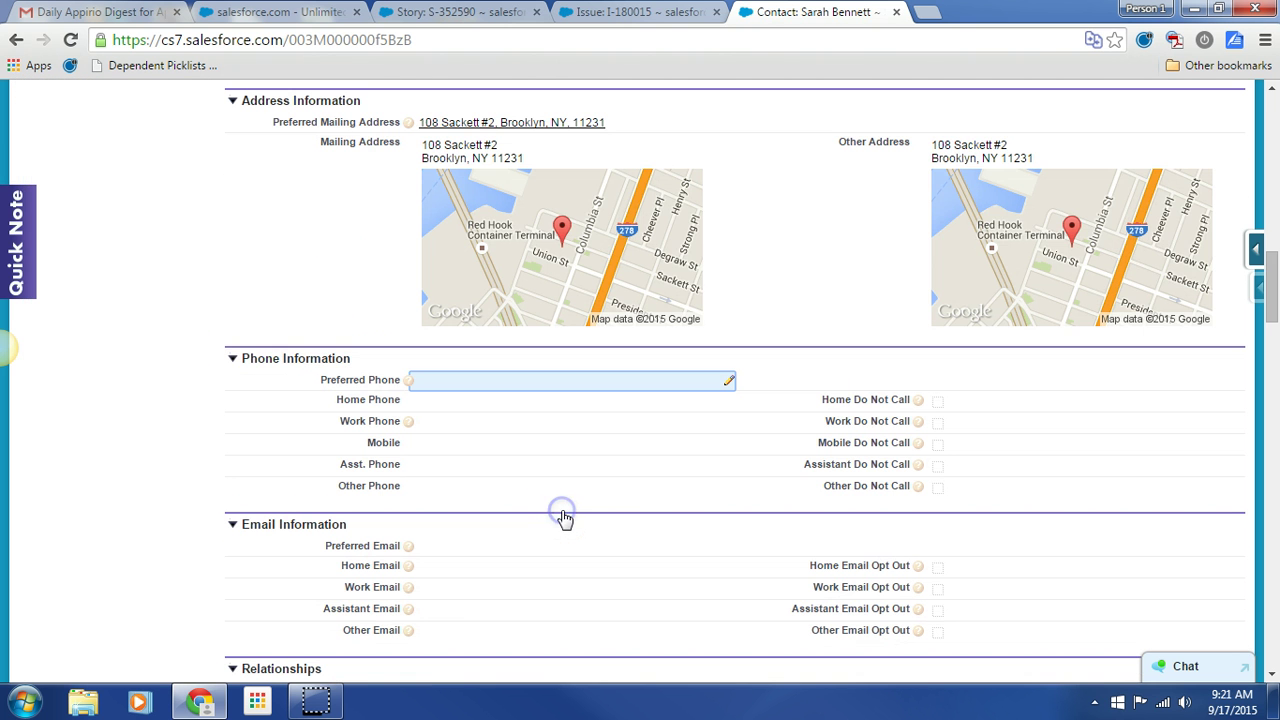
Check that Minor Child and the Home, Work, Mobile, Assistant and Other Do Not Call boxes are checked.
{"action": "left_click", "coordinate": [774, 448]}
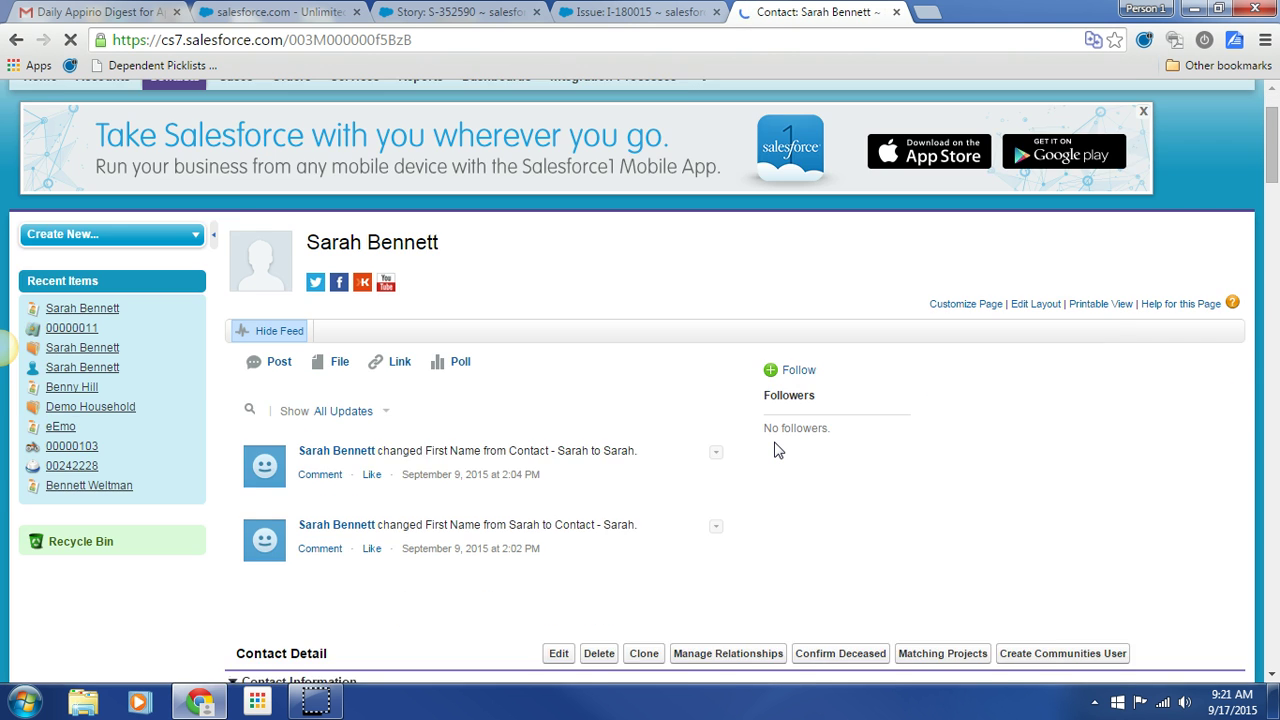
{"action": "scroll", "coordinate": [774, 448], "scroll_direction": "down", "scroll_amount": 4}
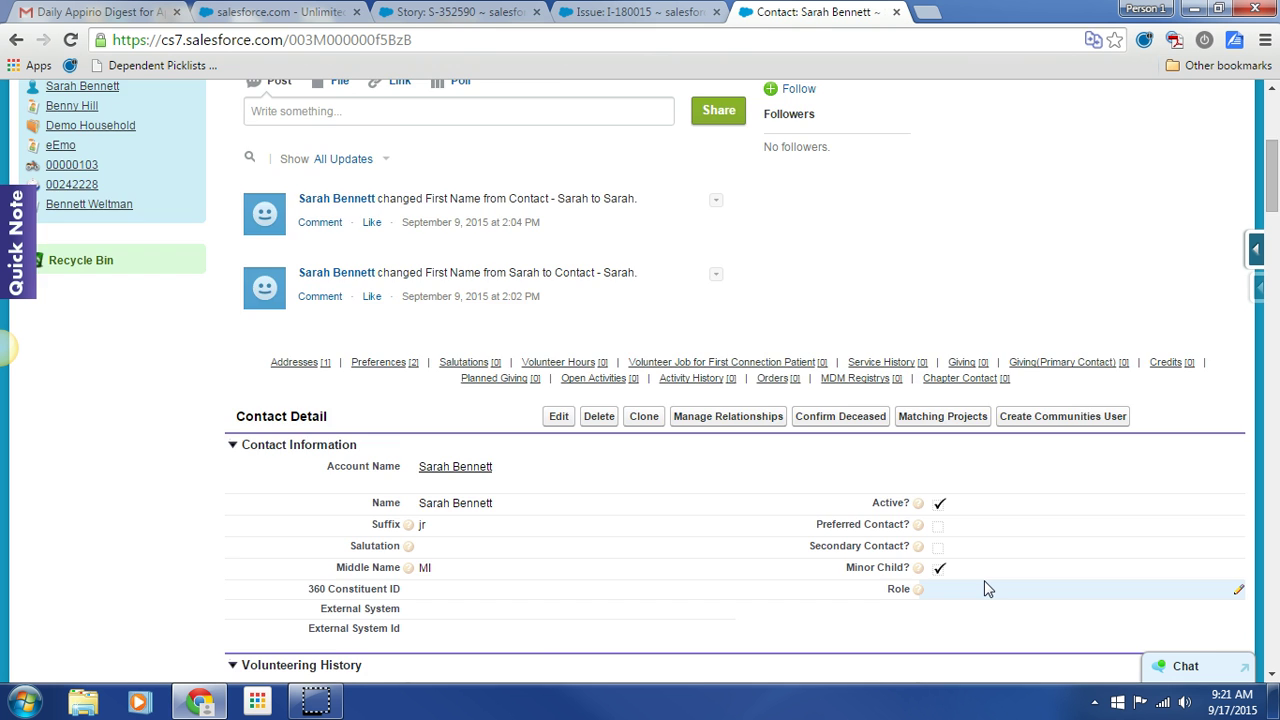
{"action": "scroll", "coordinate": [985, 589], "scroll_direction": "down", "scroll_amount": 5}
{"action": "scroll", "coordinate": [985, 589], "scroll_direction": "down", "scroll_amount": 3}
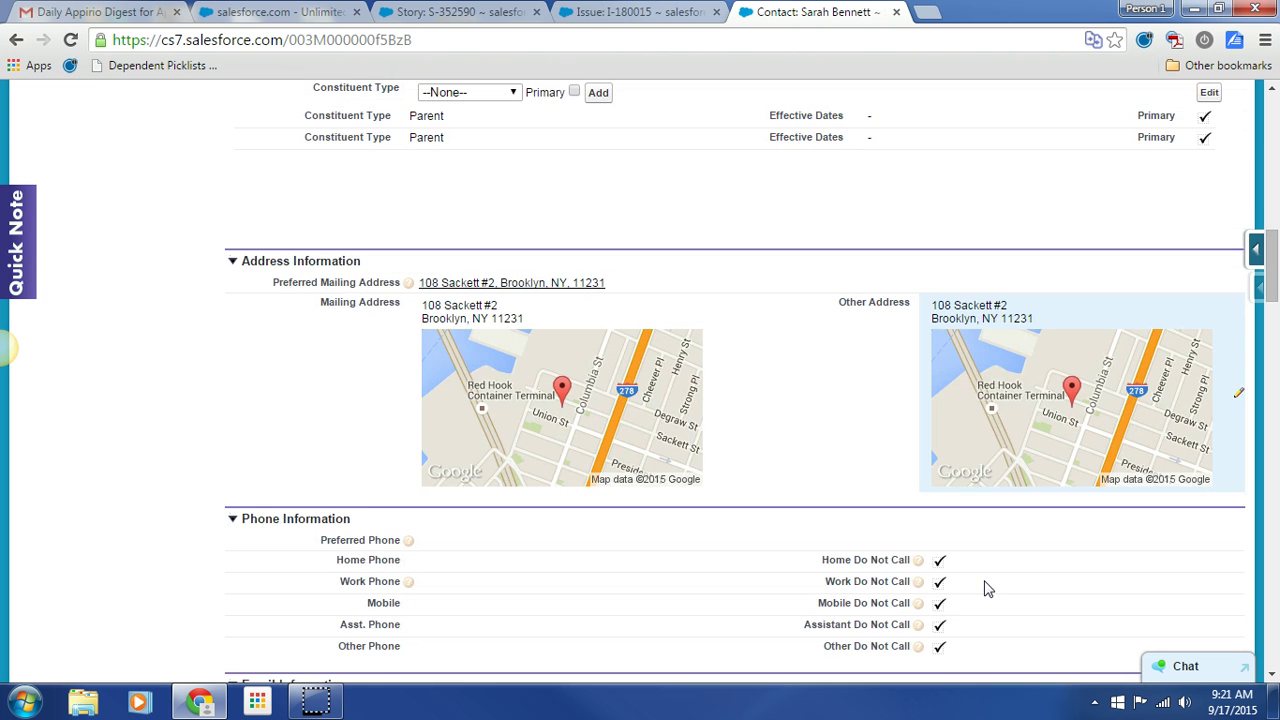
{"action": "scroll", "coordinate": [985, 587], "scroll_direction": "down", "scroll_amount": 1}
{"action": "left_click", "coordinate": [925, 462]}
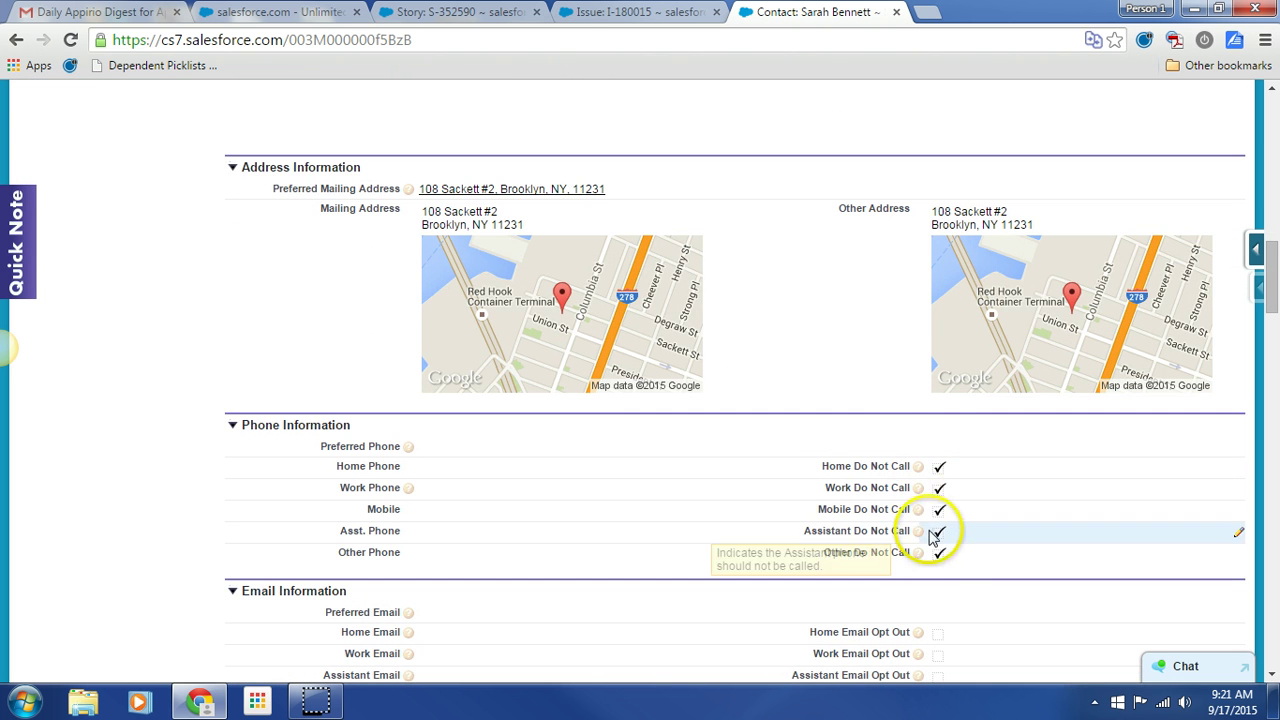